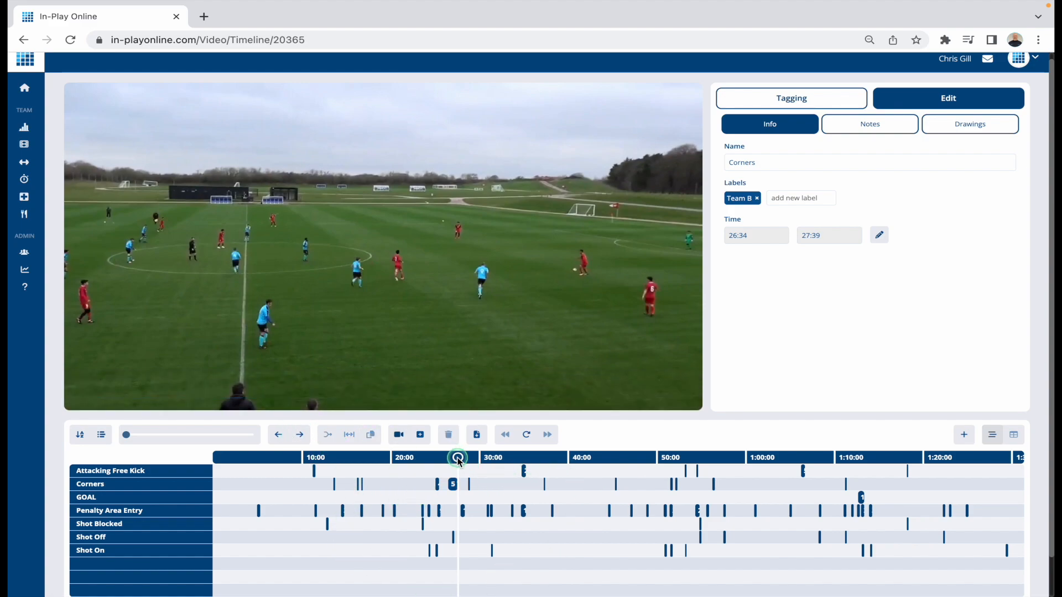
Step: Open the Corners clip running from 56:20 to 56:37 for editing and pause its playback at 56:23
drag(458, 463, 649, 458)
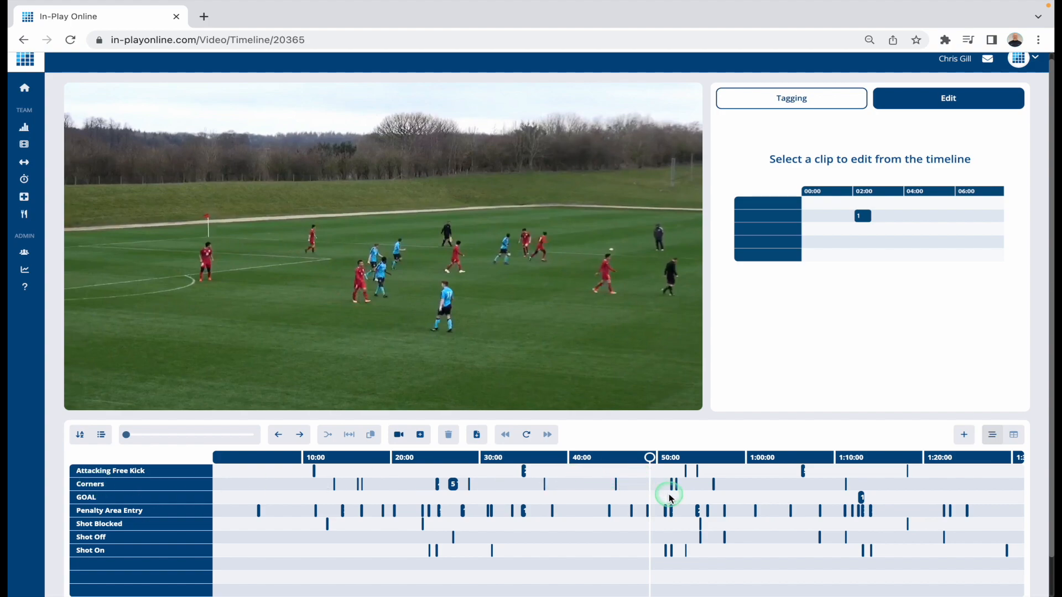
click(712, 458)
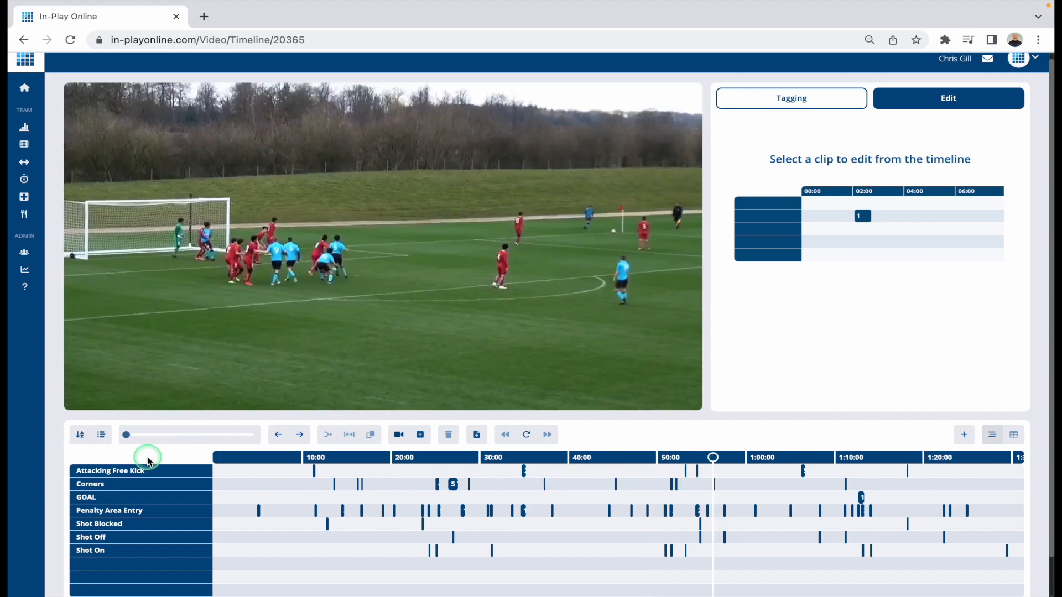
click(139, 437)
mouse_move(614, 387)
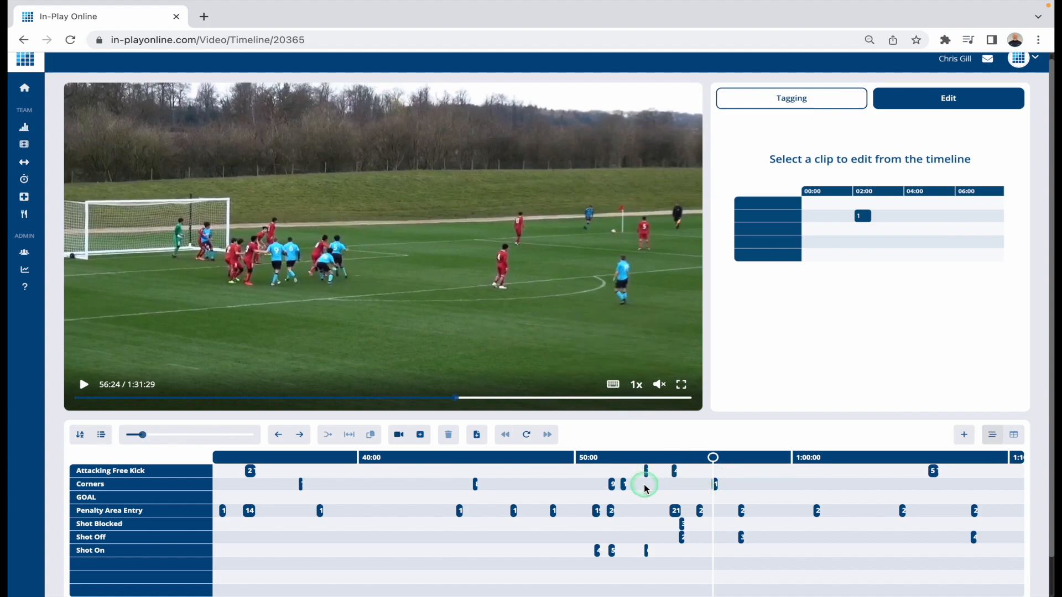
click(715, 484)
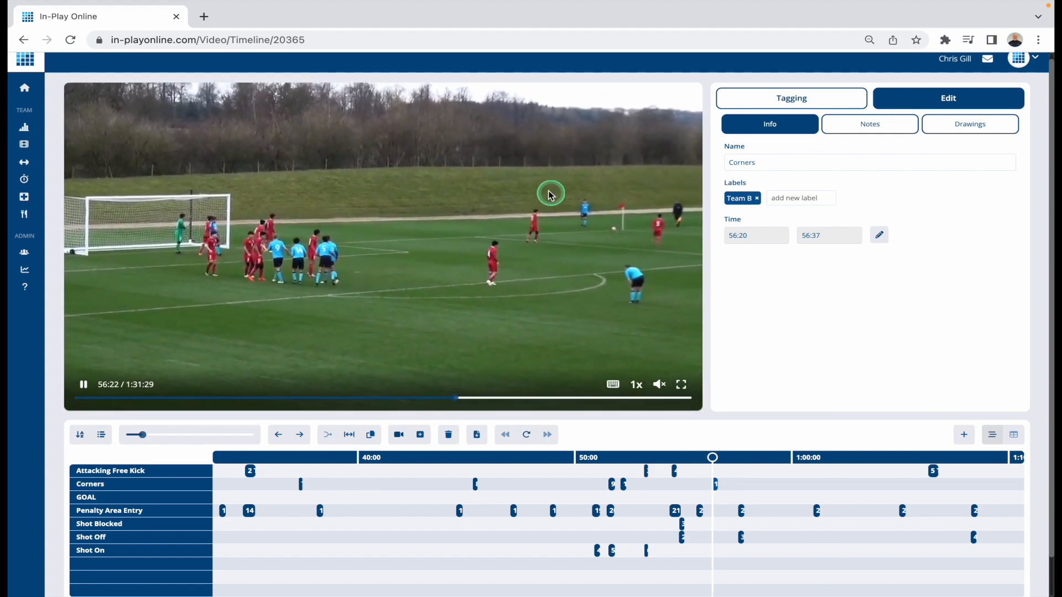
click(554, 212)
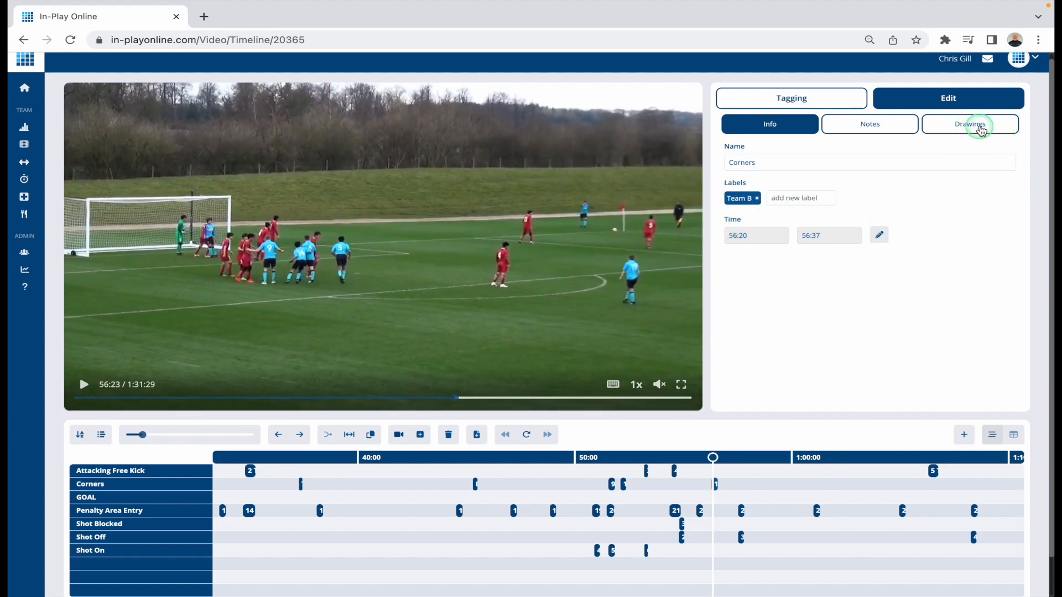
Step: Start a new drawing on the clip and set its marker a few seconds past the clip's 56:20 start
click(973, 128)
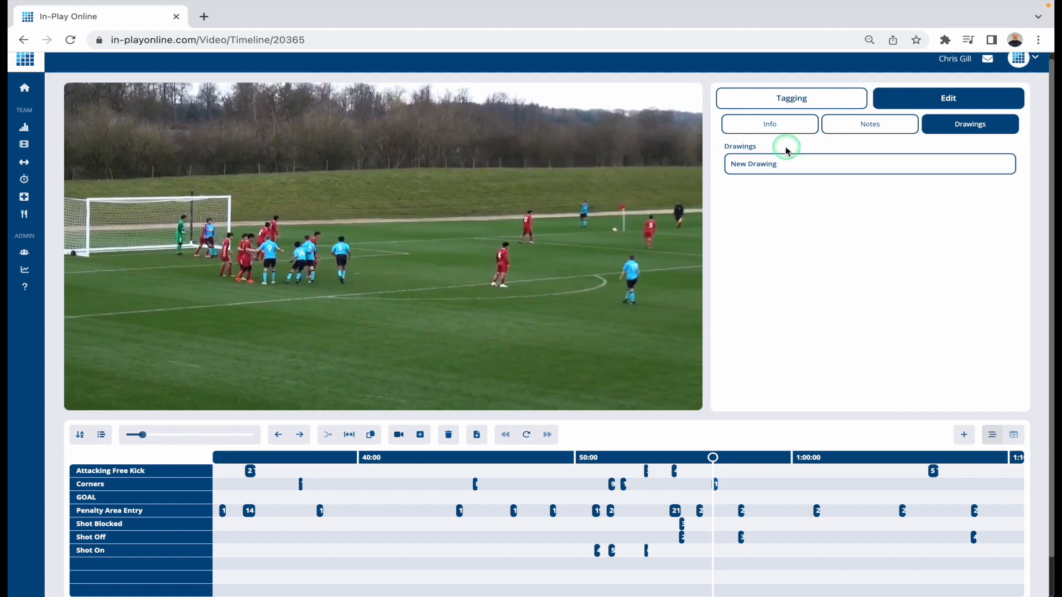
click(761, 166)
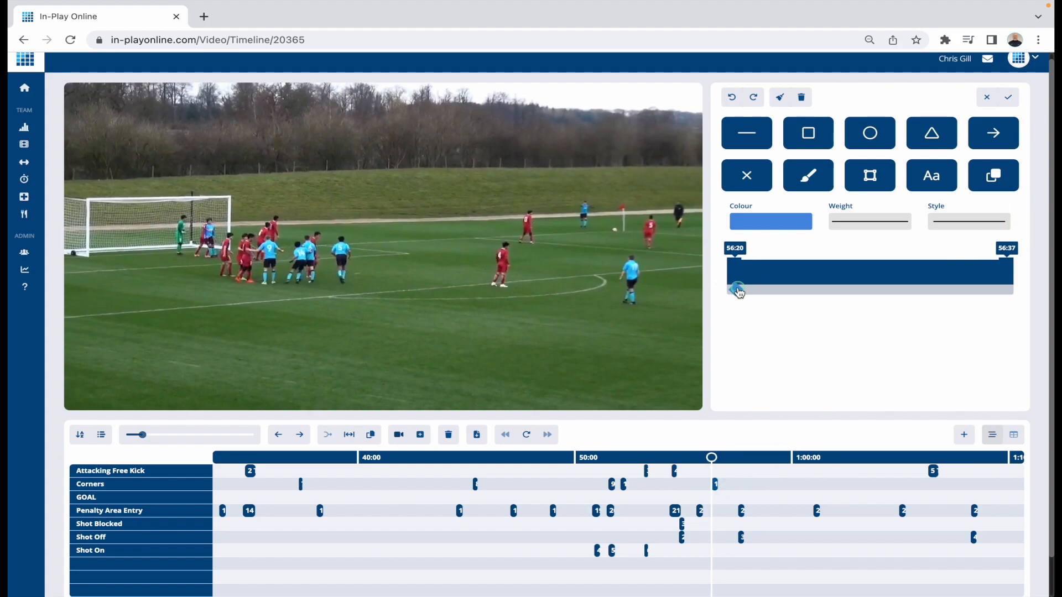
click(756, 287)
drag(756, 291, 778, 298)
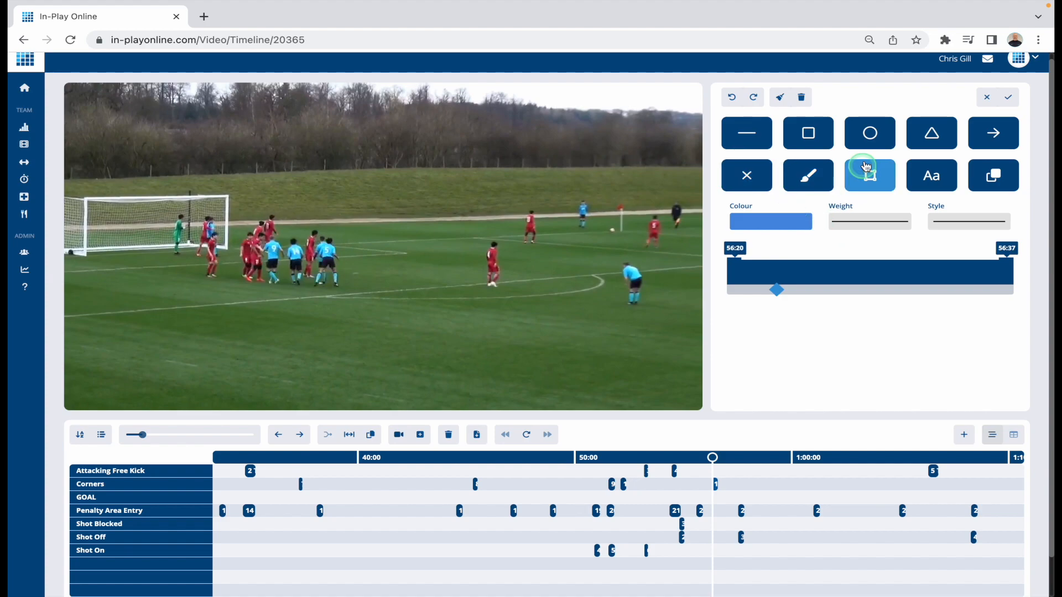
Step: Draw an ellipse around the lone red player near the penalty arc and colour it red (E24A66)
click(870, 133)
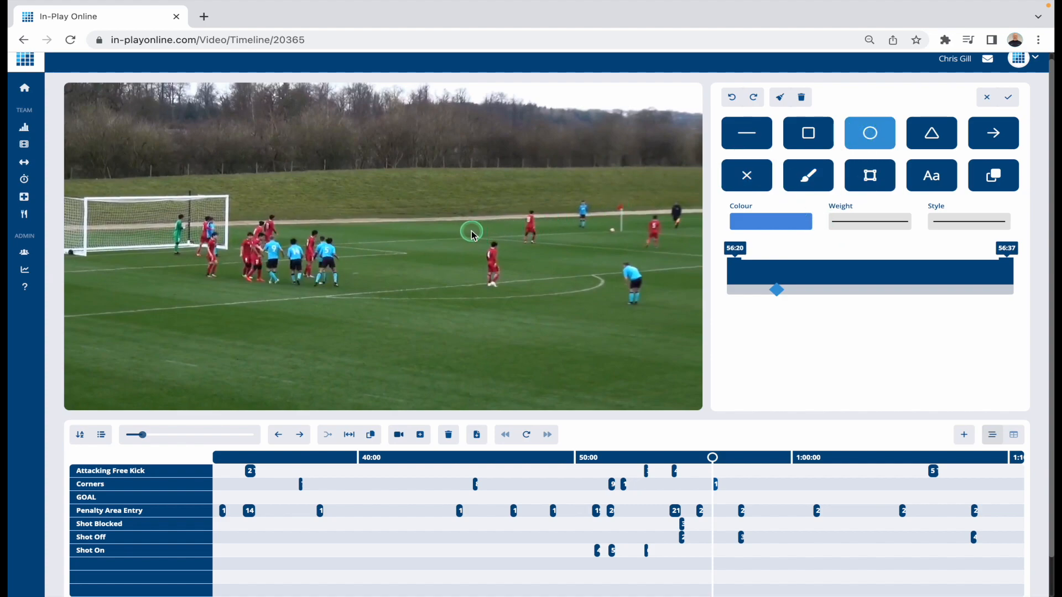
drag(502, 278, 516, 299)
click(758, 224)
click(825, 318)
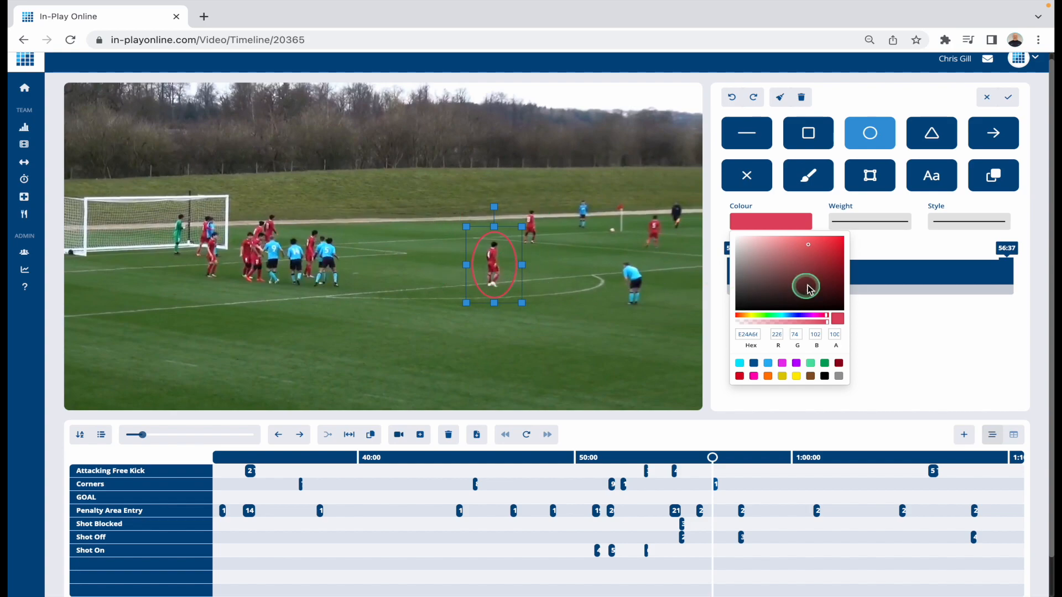
Step: Give the ellipse around the player the second-thickest line weight and a dashed style
click(838, 223)
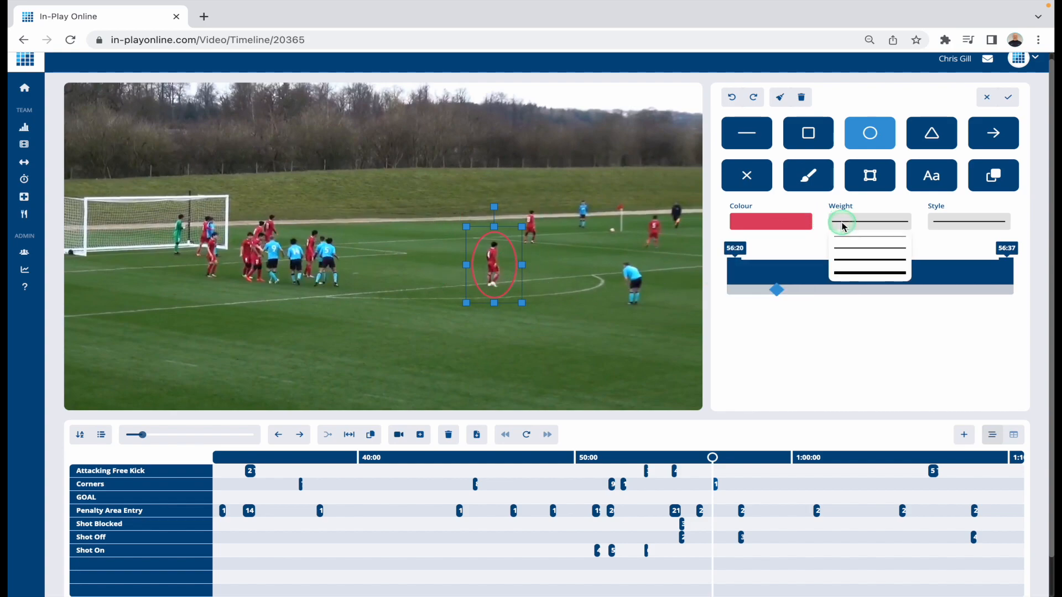
click(856, 266)
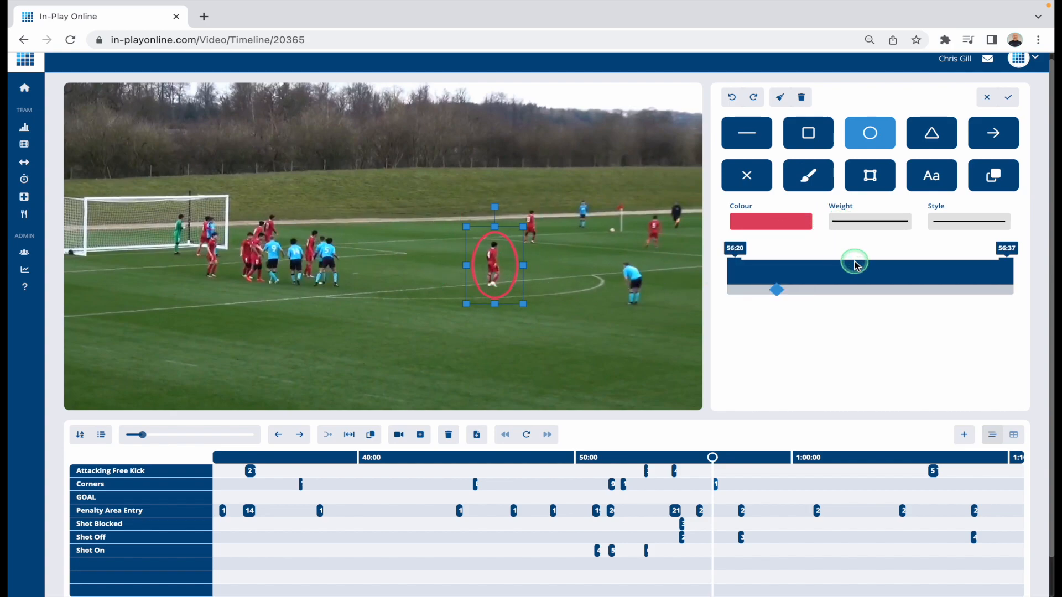
click(955, 228)
click(955, 245)
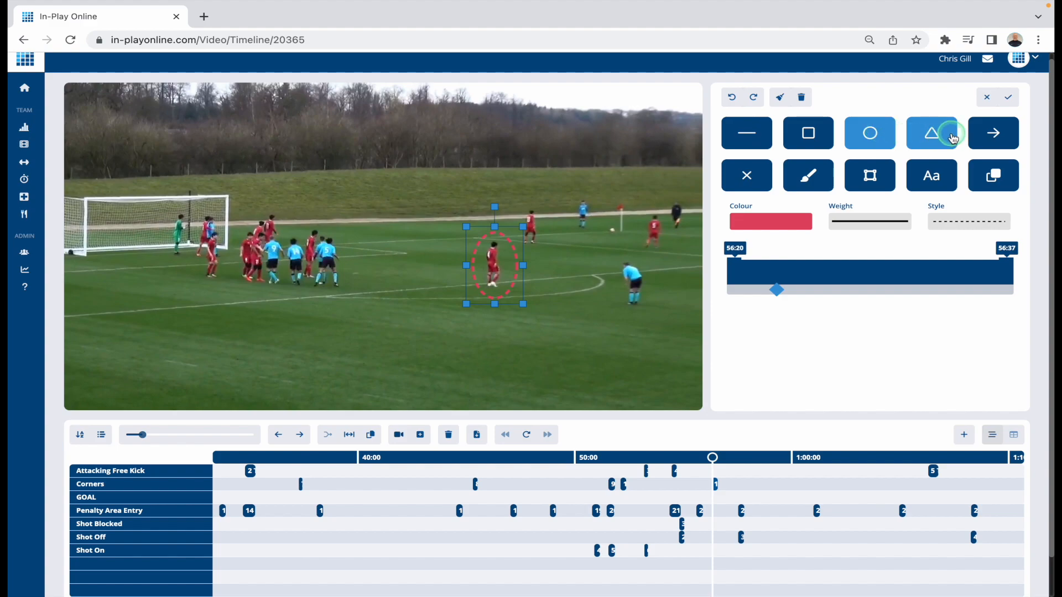
Step: Add an arrow pointing from the circled player towards the nearby blue player, with a solid line in yellow (E3C81E)
click(992, 136)
drag(150, 159, 385, 205)
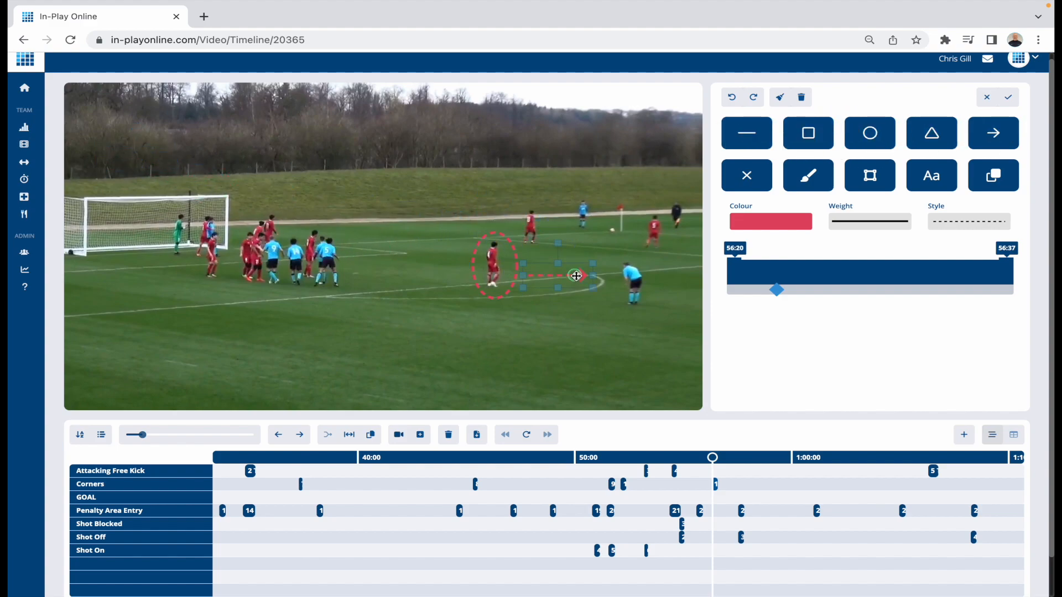
click(927, 216)
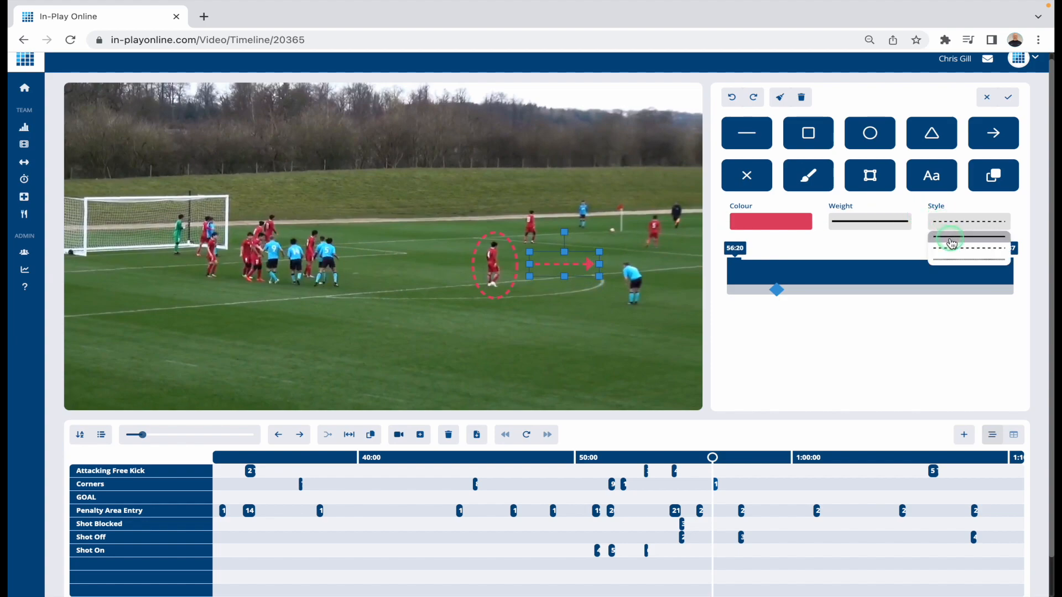
click(935, 239)
click(787, 224)
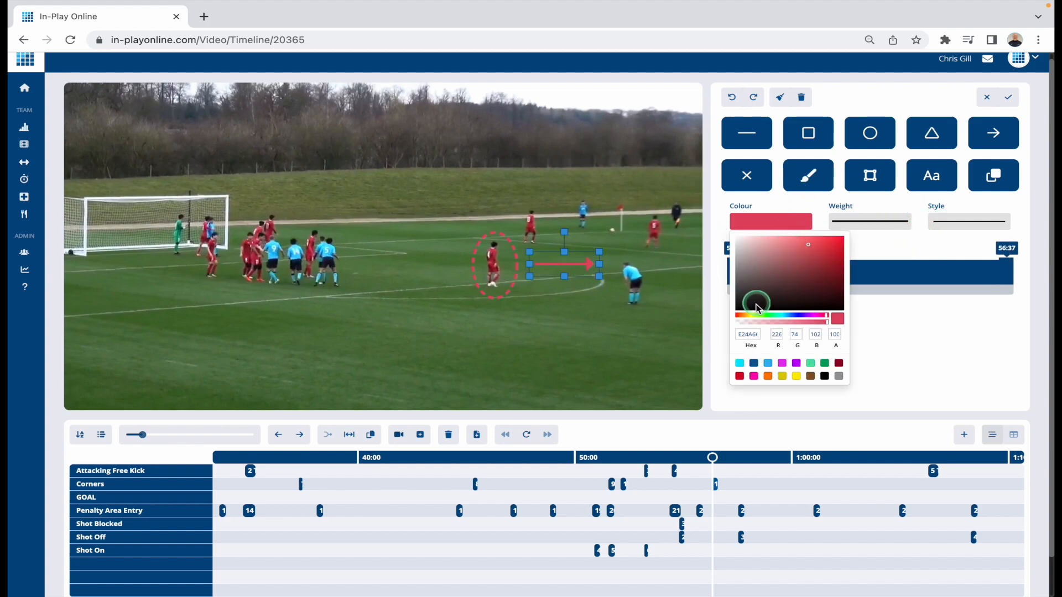
click(748, 315)
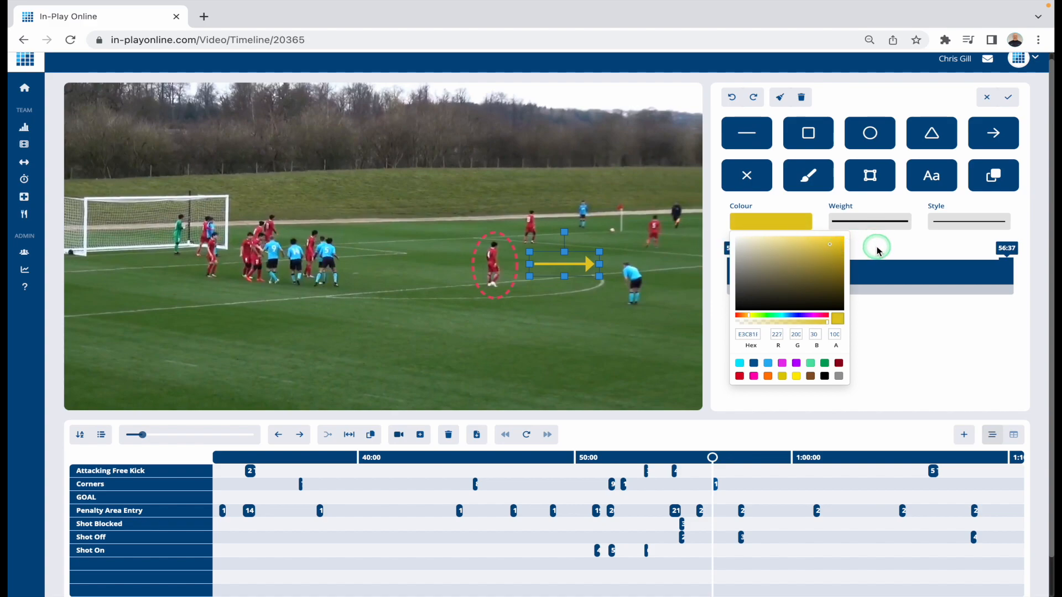
click(1029, 145)
Step: Outline the empty space in front of the goal, left of the crowded players, with a closed five-point polygon
click(902, 177)
click(883, 184)
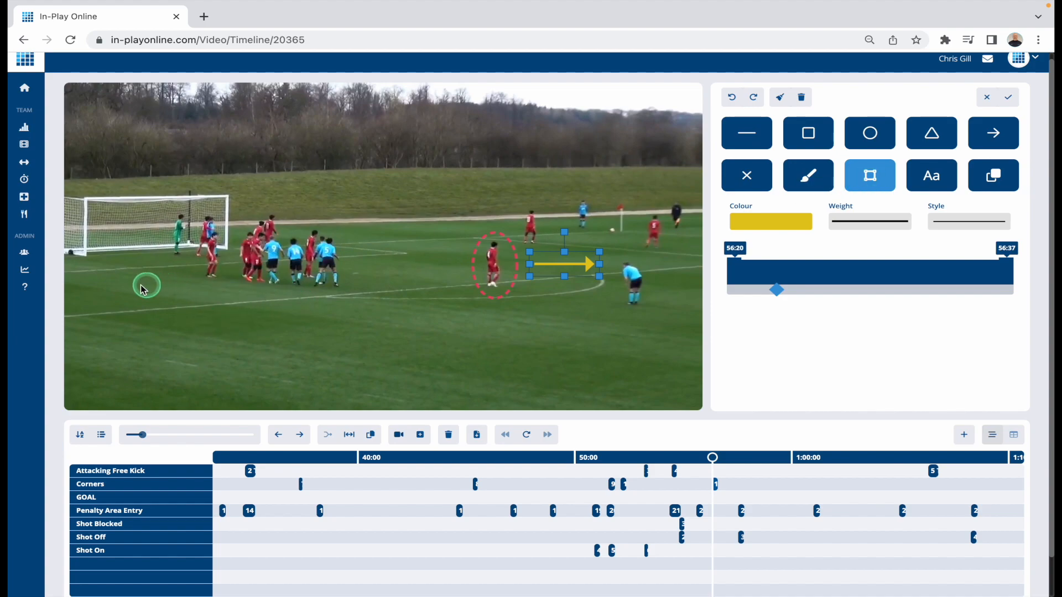
click(81, 272)
click(172, 262)
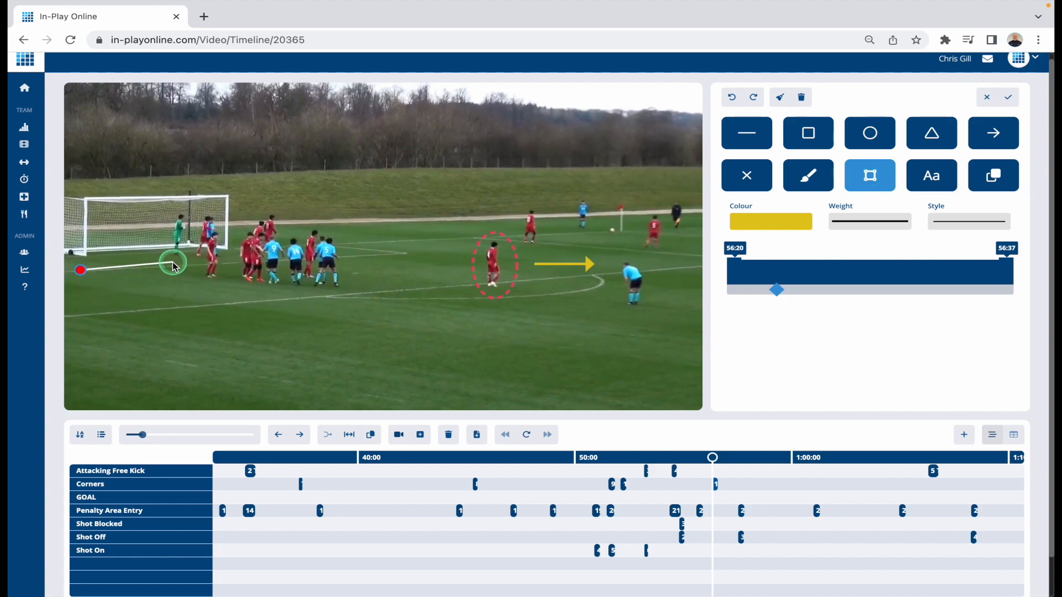
click(302, 303)
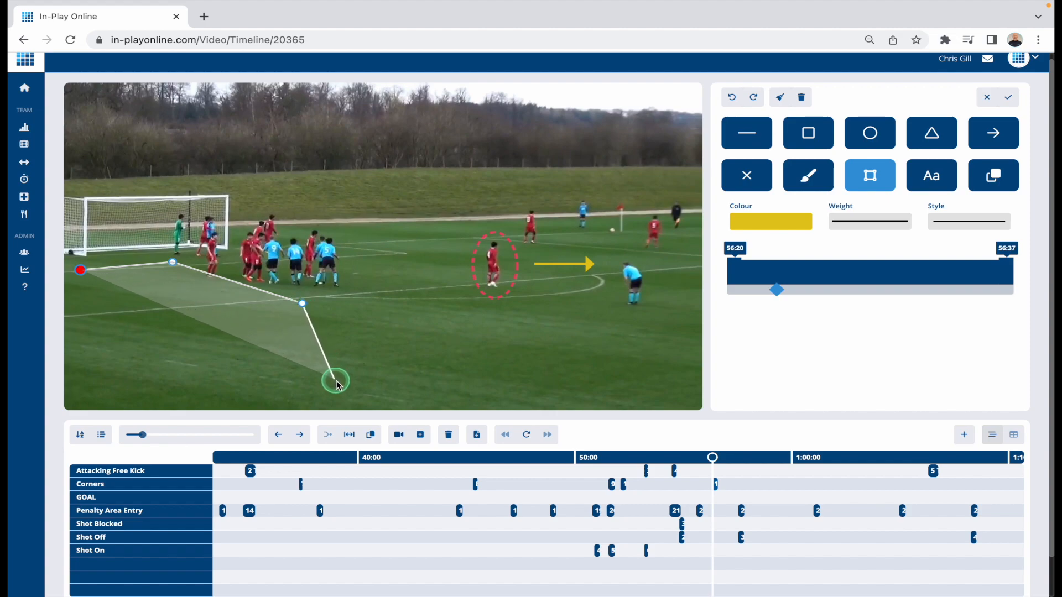
click(341, 391)
click(90, 392)
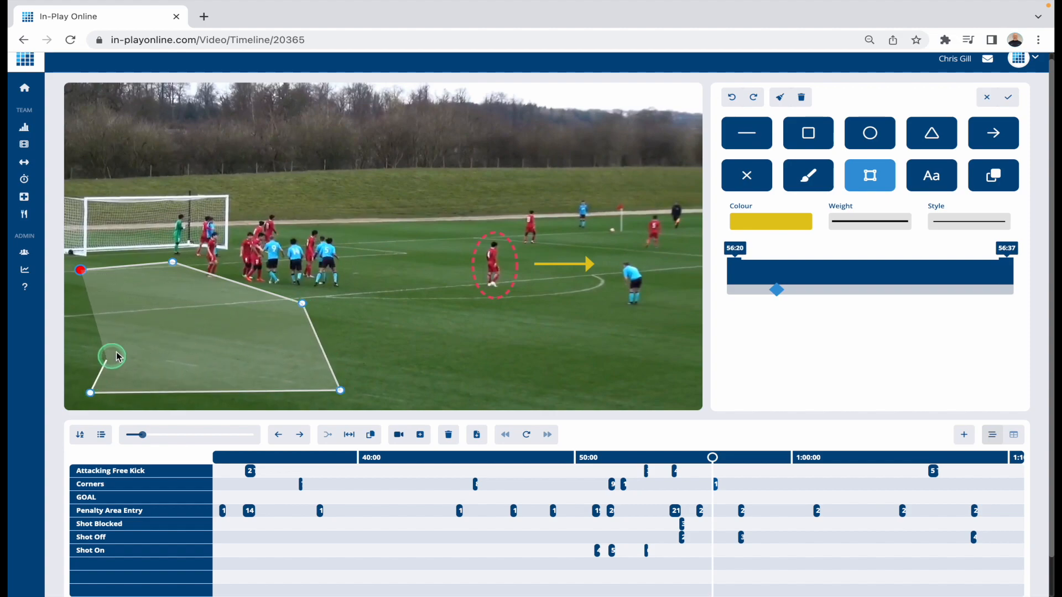
click(80, 270)
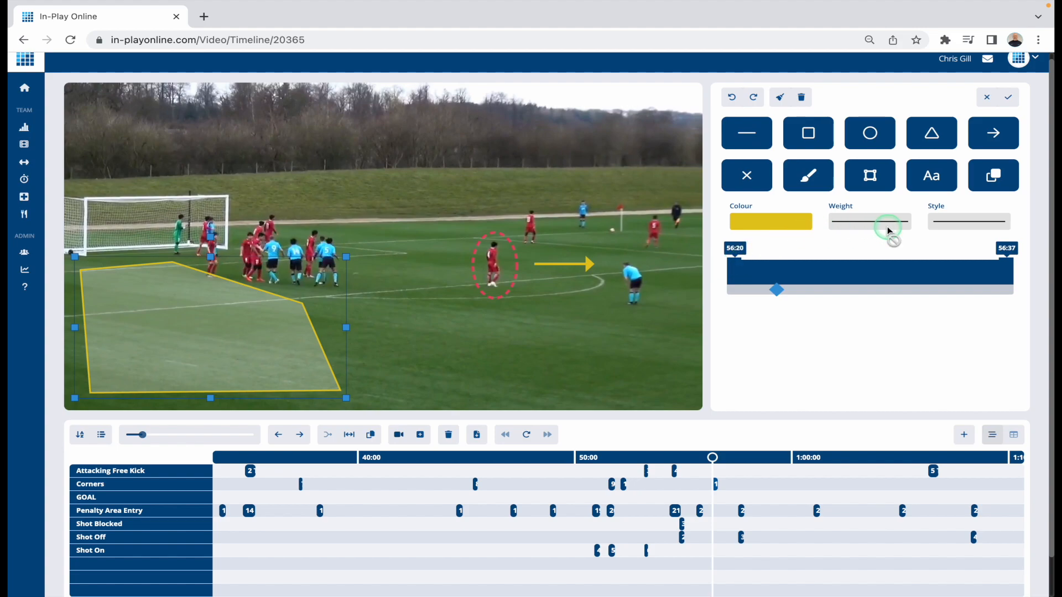
Step: Add a text label over the grass in the frame's lower-right corner and colour it near-white (F7F7F7)
click(930, 176)
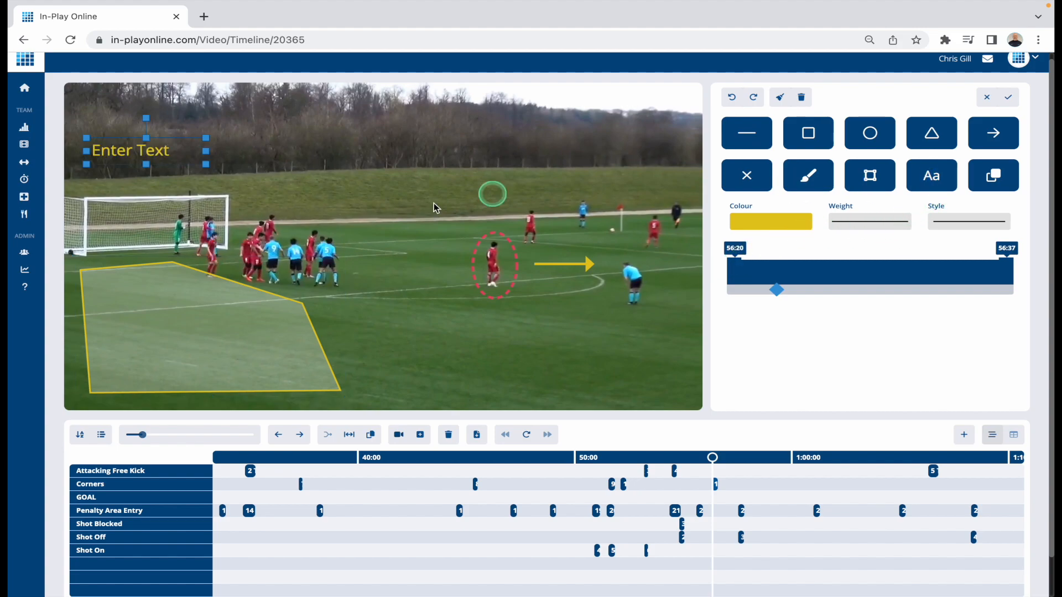
drag(130, 149, 619, 378)
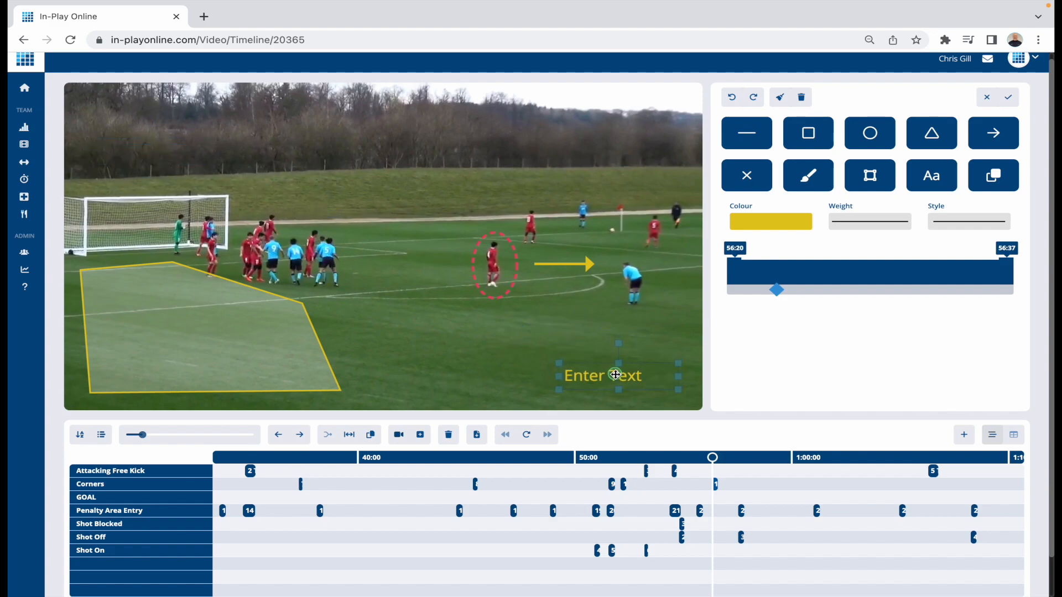
click(759, 224)
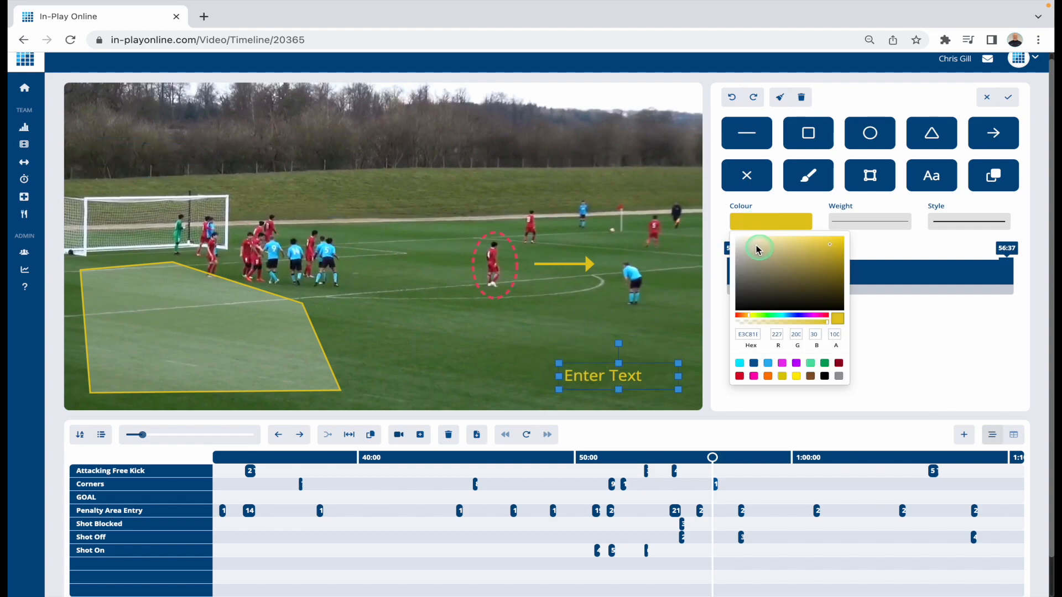
click(738, 242)
click(799, 268)
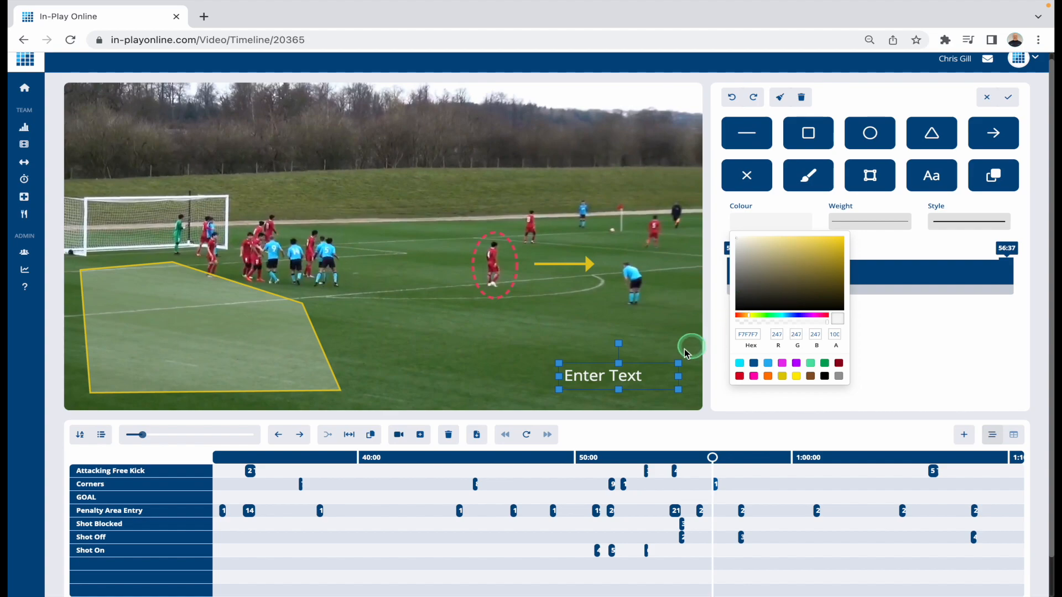
Step: Change the label's text to "Look at the space", widen it to fit one line and enlarge it in the frame's lower-right corner
double_click(630, 376)
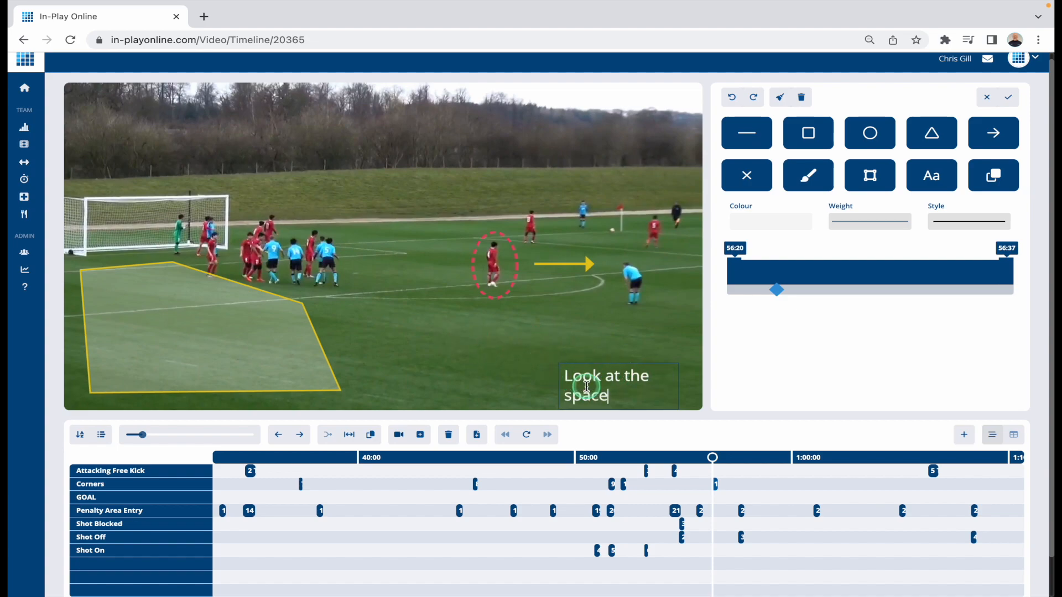
click(602, 377)
drag(602, 377, 553, 363)
drag(629, 373, 666, 367)
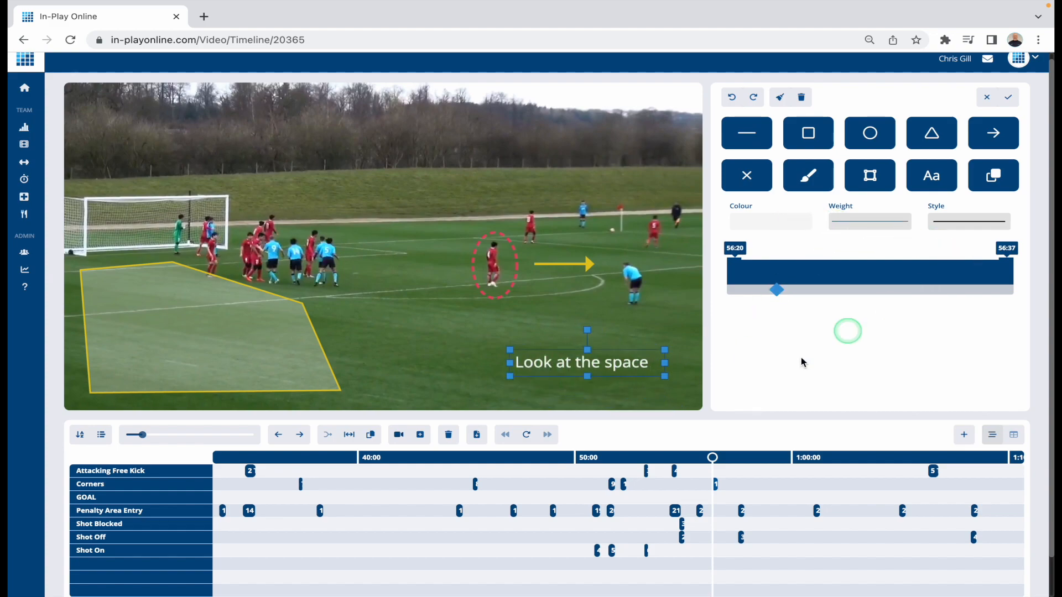
drag(666, 376, 611, 380)
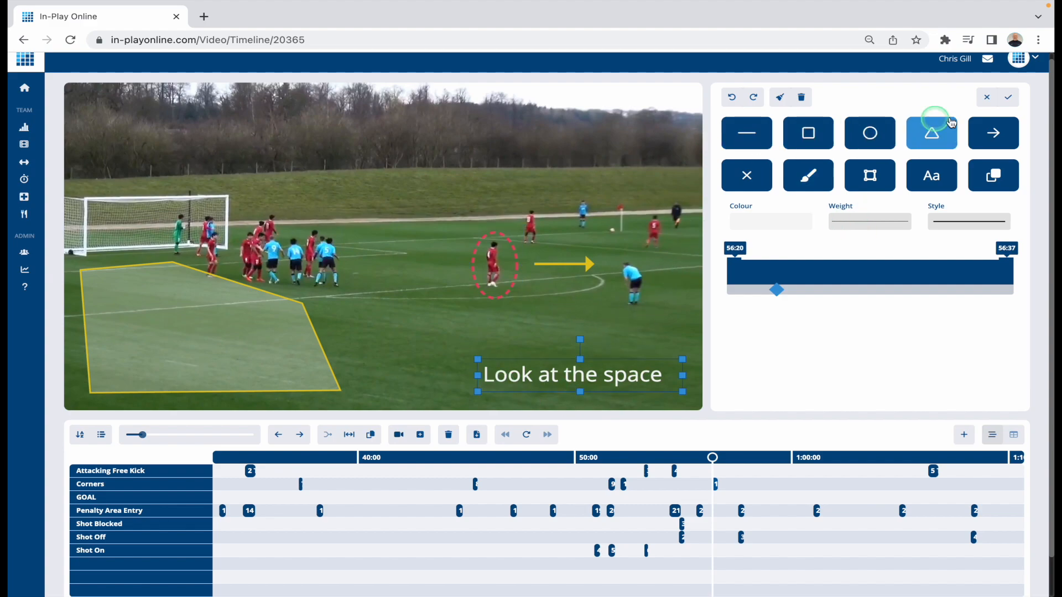
Step: Try the brush by drawing a looping freehand curve across the middle of the pitch, and undo the stroke
click(745, 145)
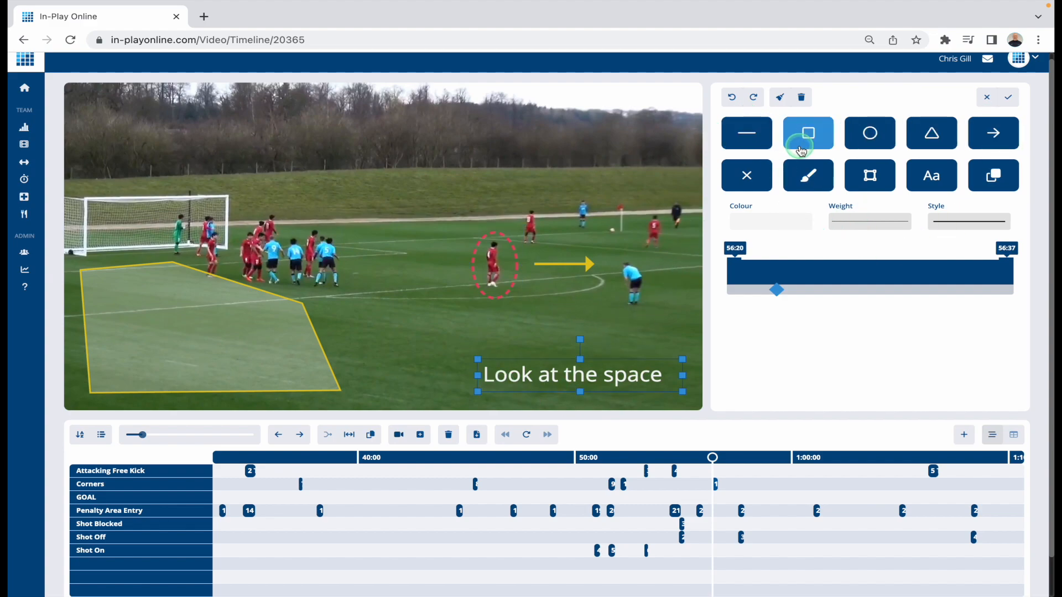
click(930, 137)
click(935, 173)
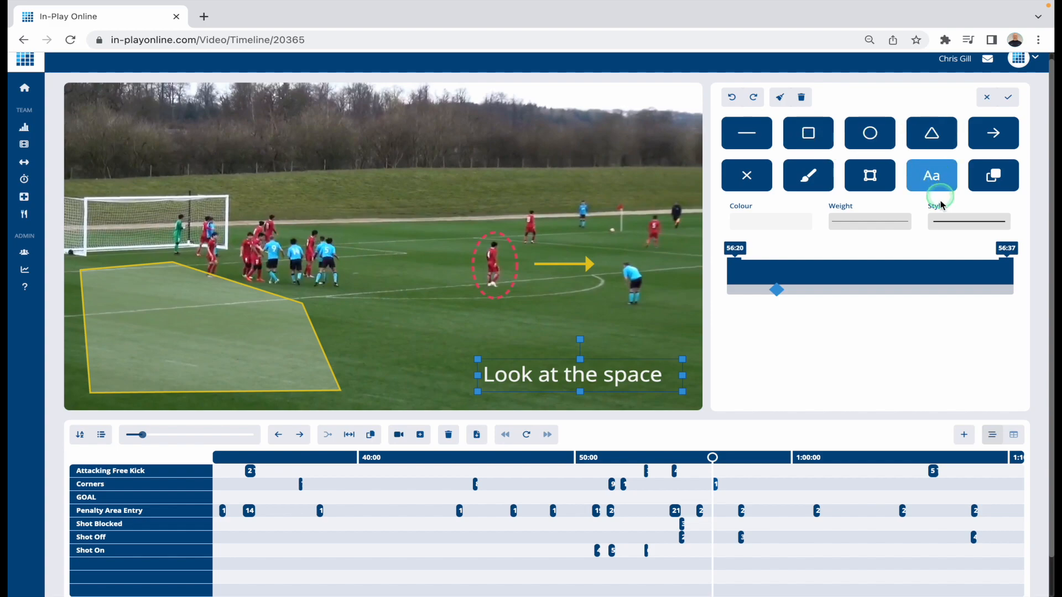
click(814, 178)
mouse_move(420, 349)
mouse_down()
mouse_move(390, 324)
mouse_move(421, 298)
mouse_move(441, 320)
mouse_up()
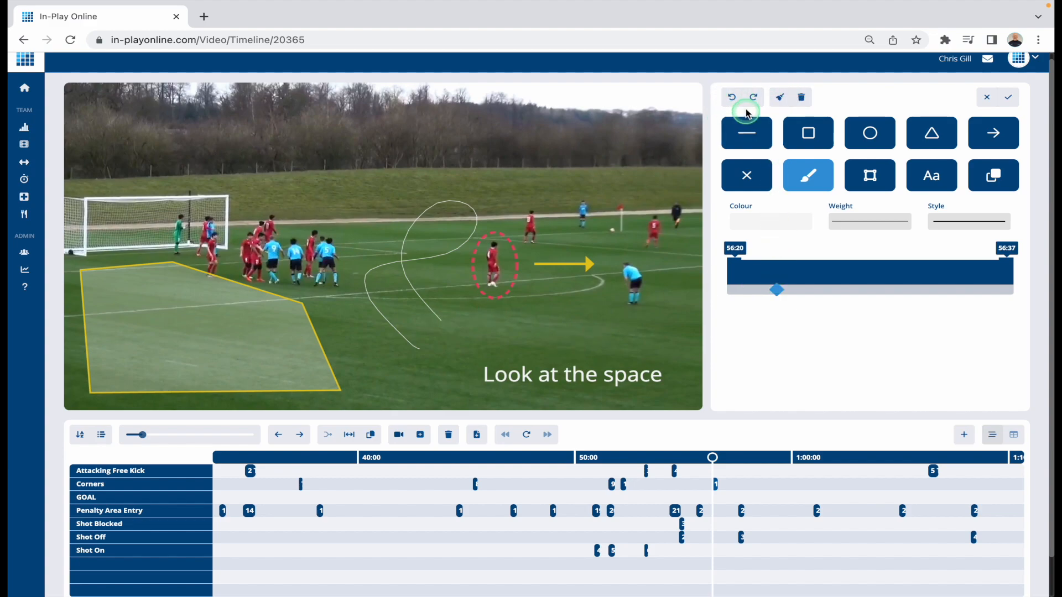
click(733, 98)
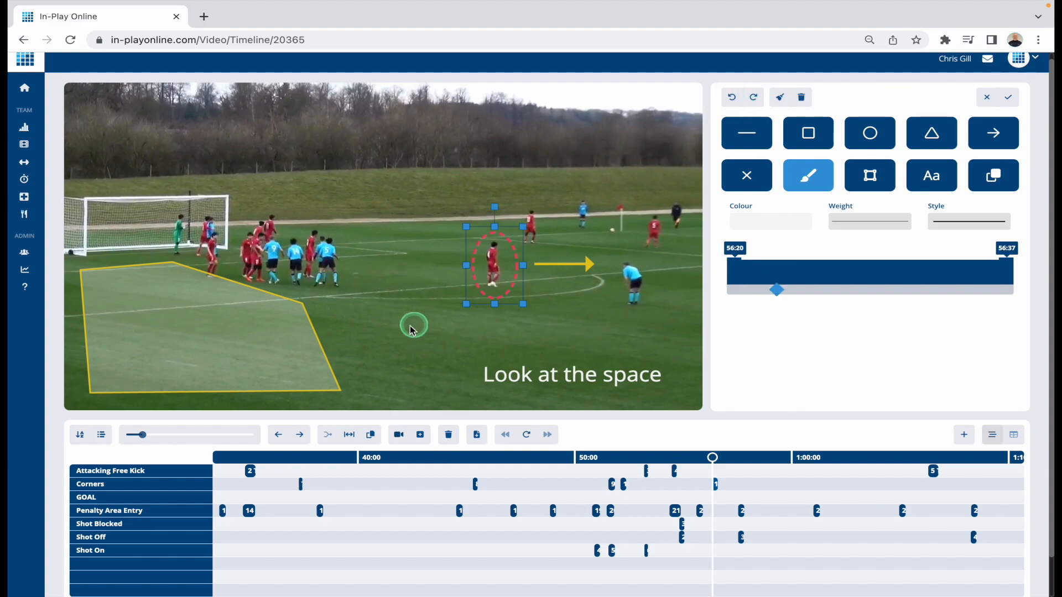
click(291, 303)
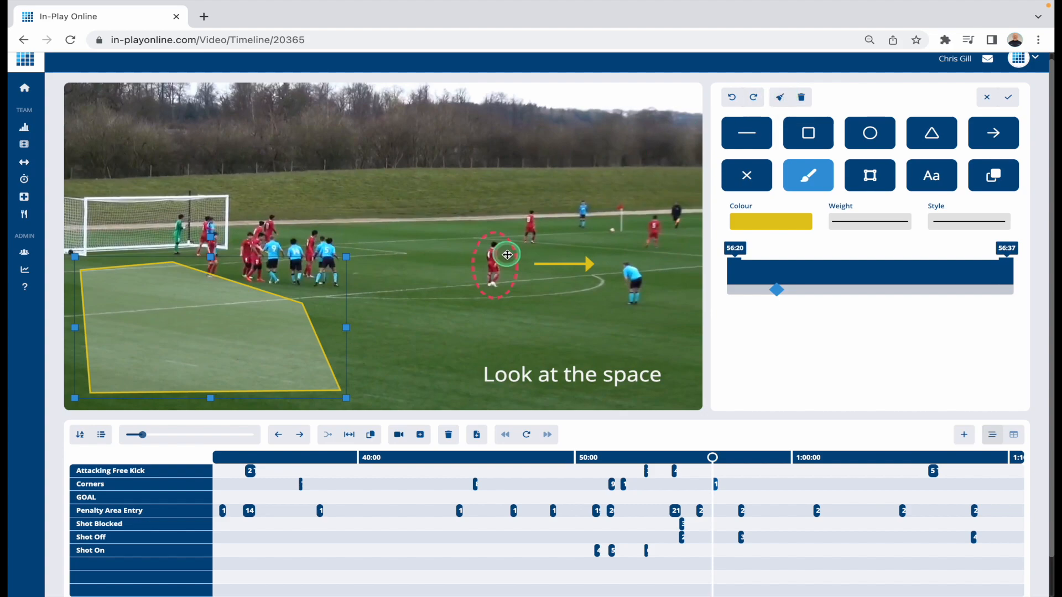
click(538, 204)
click(227, 337)
click(551, 371)
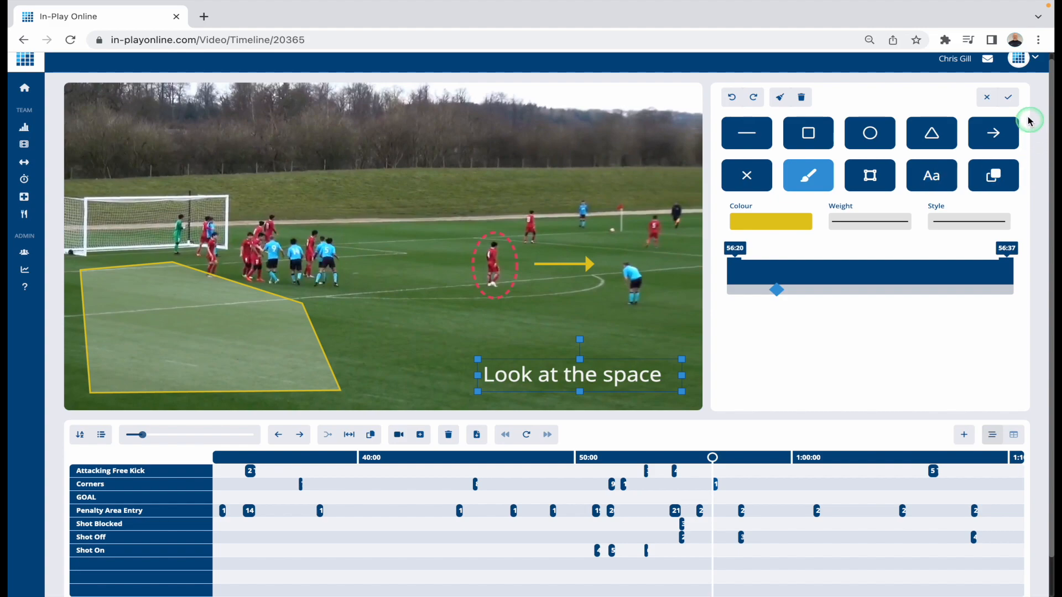
Step: Save the annotated drawing and play clip 11 in the Corners row to review the annotations
click(1010, 97)
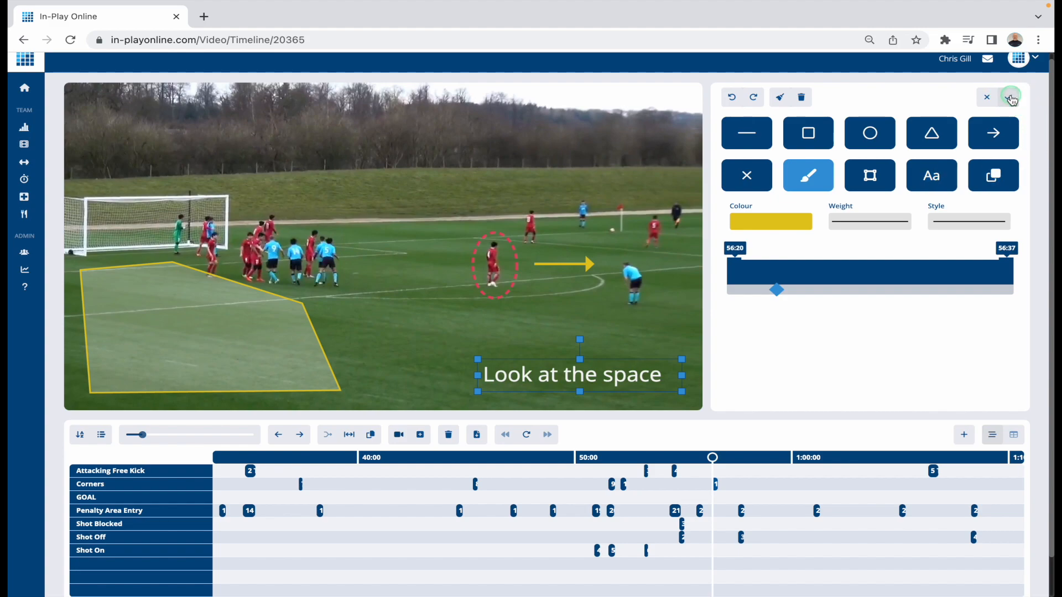
click(1001, 194)
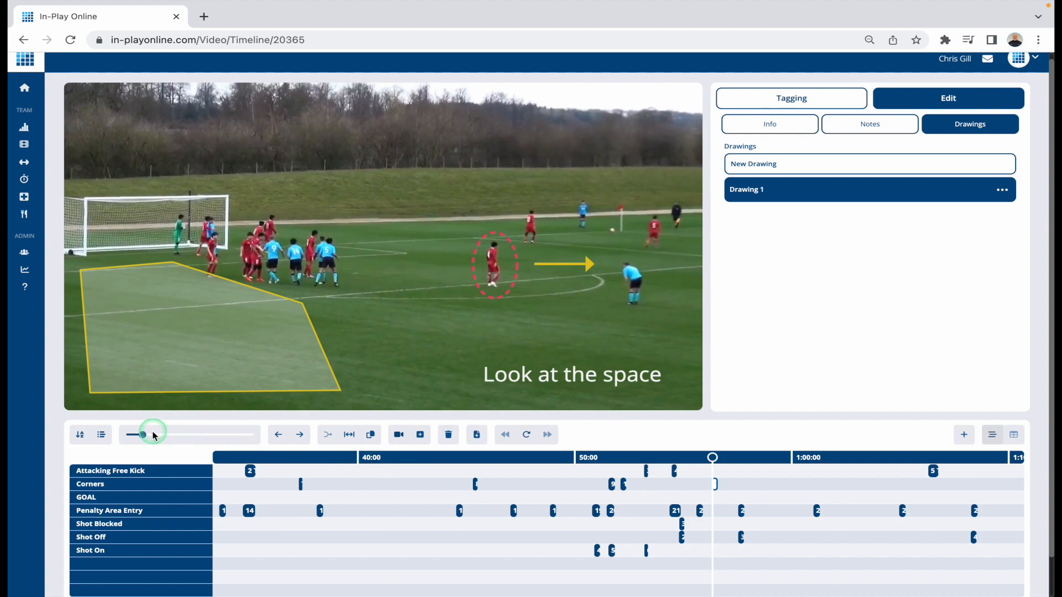
drag(143, 435, 164, 435)
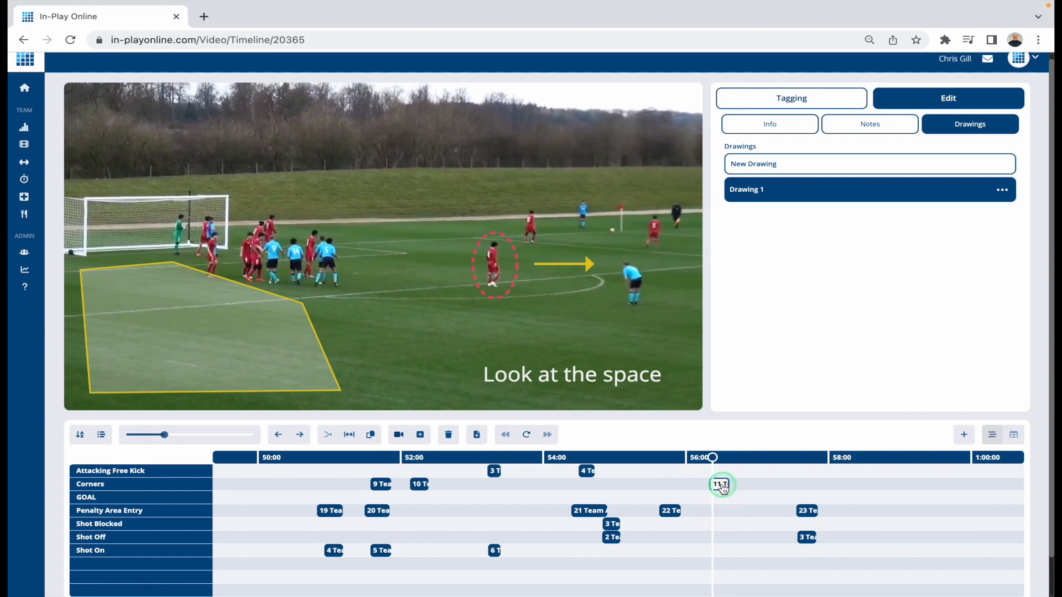
click(720, 484)
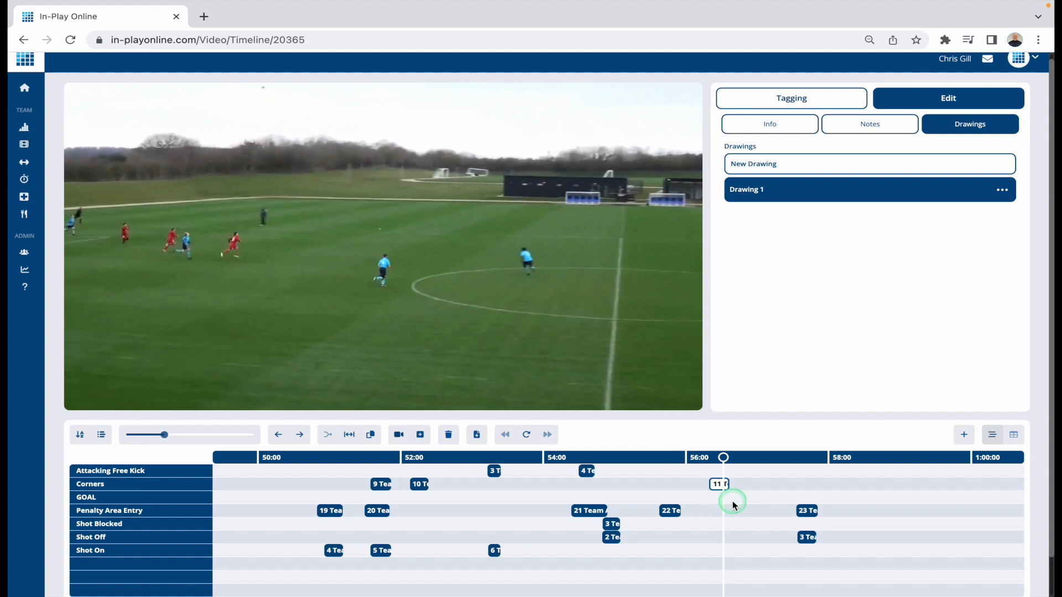
Step: Create a new drawing about two-thirds through the clip, circle the blue-shirted player right of the frame's centre with a solid blue outline, and save it
click(762, 164)
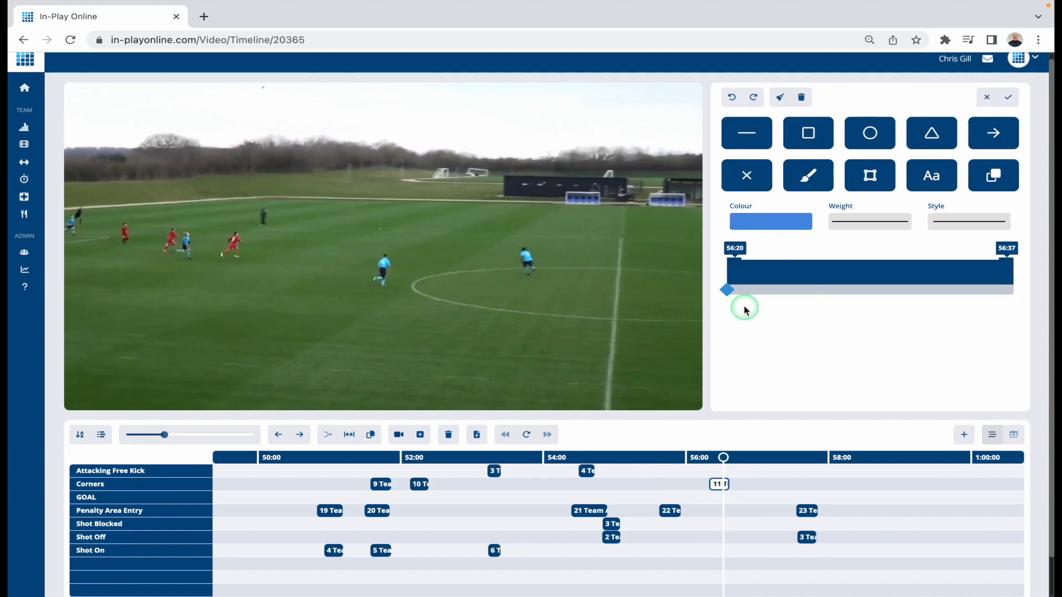
mouse_move(727, 290)
mouse_down()
mouse_move(928, 289)
mouse_move(901, 295)
mouse_move(916, 289)
mouse_up()
click(820, 169)
click(868, 135)
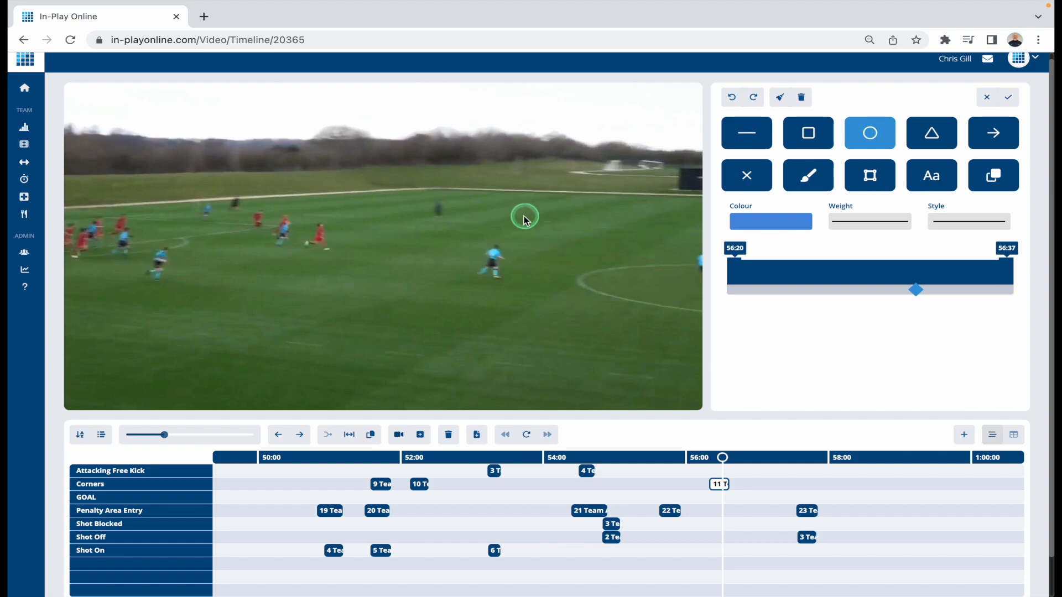
drag(462, 224, 527, 297)
click(588, 262)
click(1009, 97)
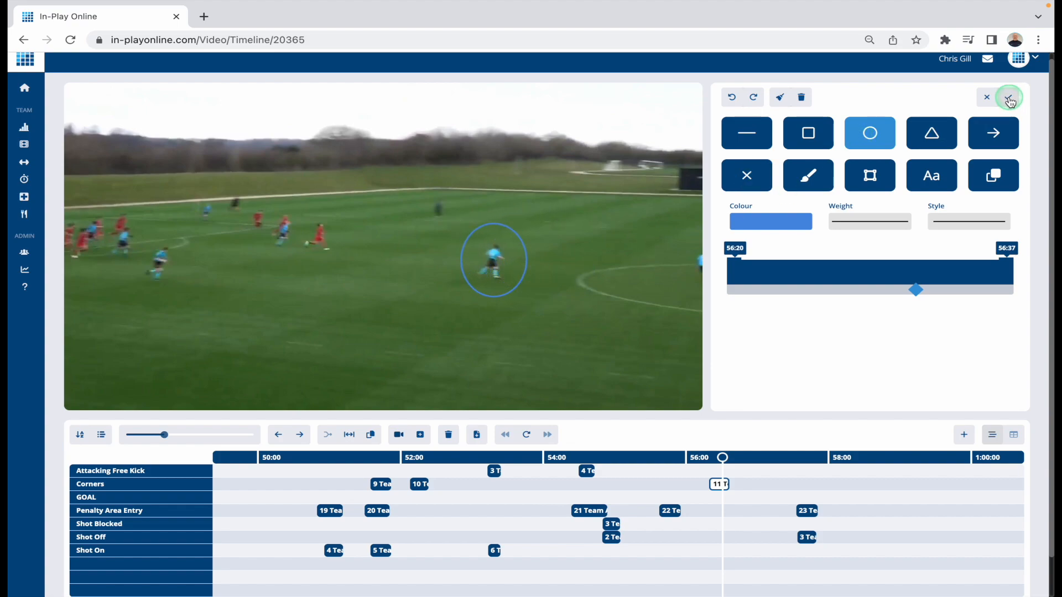